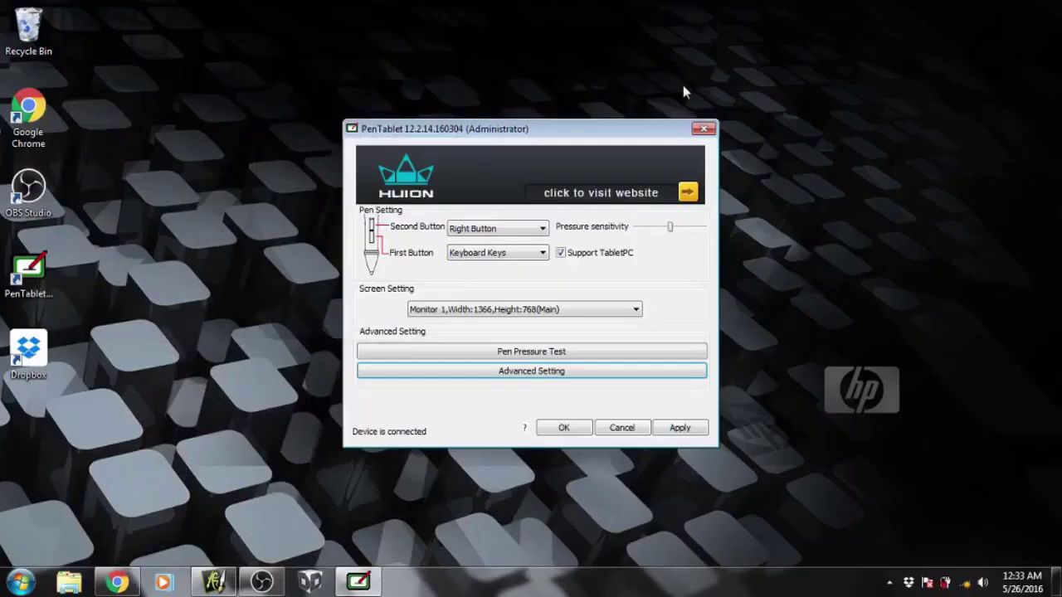
Set the tablet's active area to match the screen ratio in the advanced settings and confirm it
{"action": "left_click", "coordinate": [624, 379]}
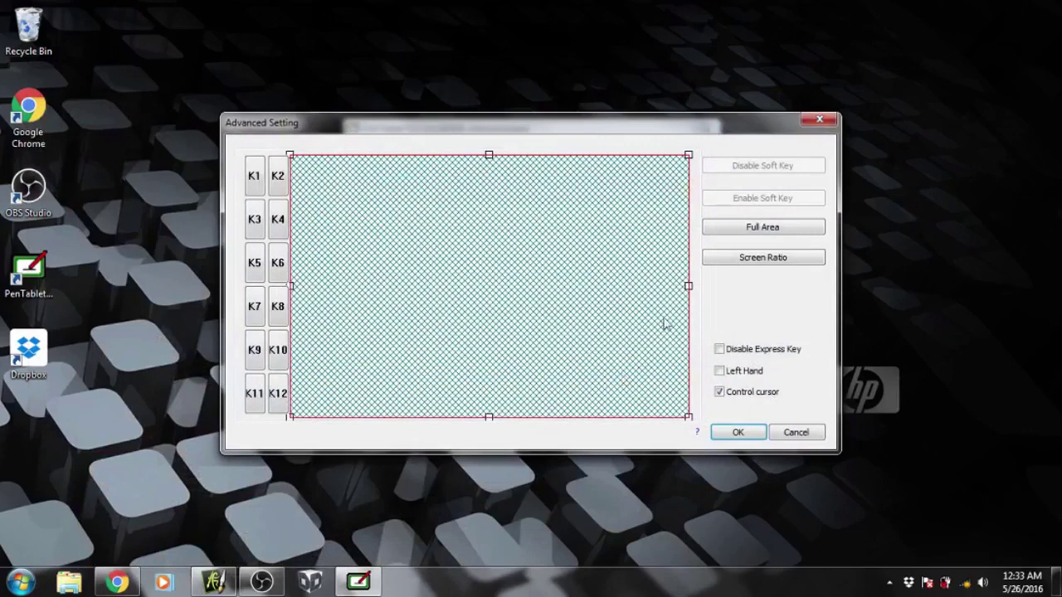
{"action": "left_click", "coordinate": [755, 259]}
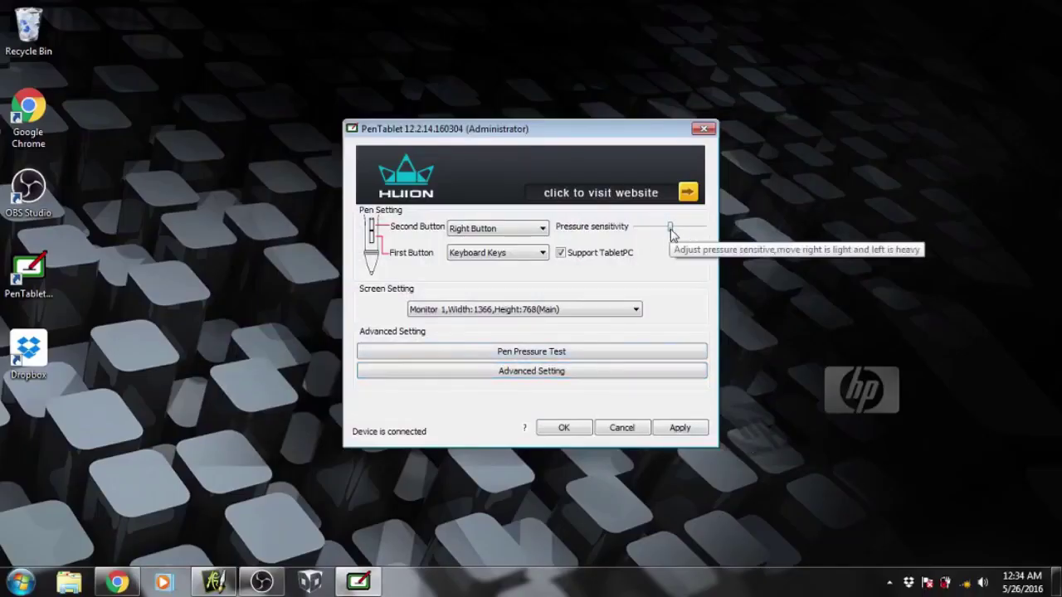
{"action": "left_click", "coordinate": [539, 371]}
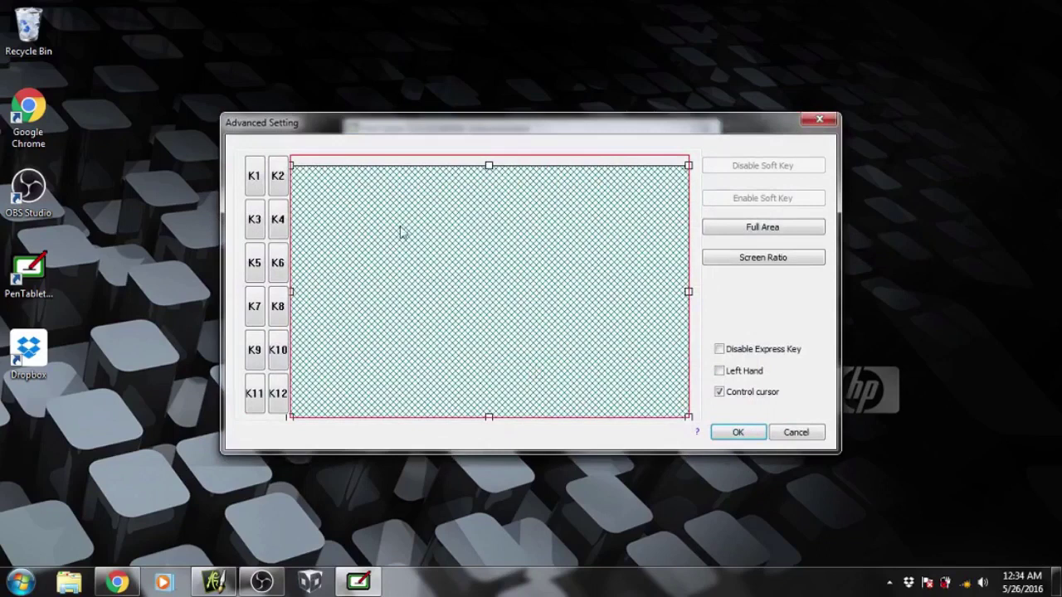
{"action": "left_click", "coordinate": [739, 431]}
Open the pen pressure test and draw two red diagonal strokes on its canvas to check the pen's response
{"action": "left_click", "coordinate": [564, 355]}
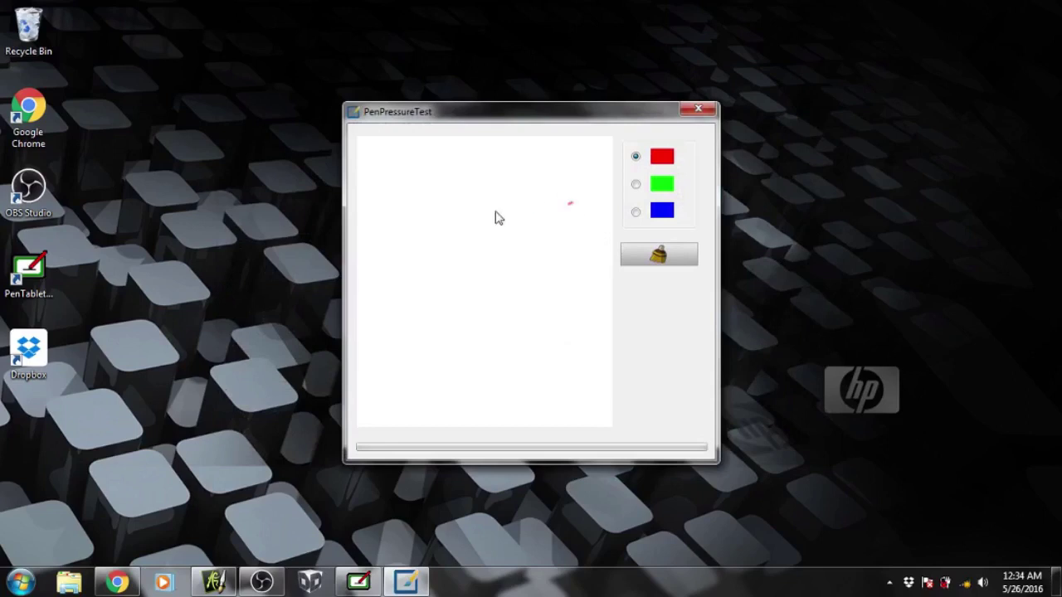
{"action": "left_click_drag", "start_coordinate": [496, 234], "coordinate": [544, 349]}
{"action": "left_click_drag", "start_coordinate": [455, 239], "coordinate": [522, 348]}
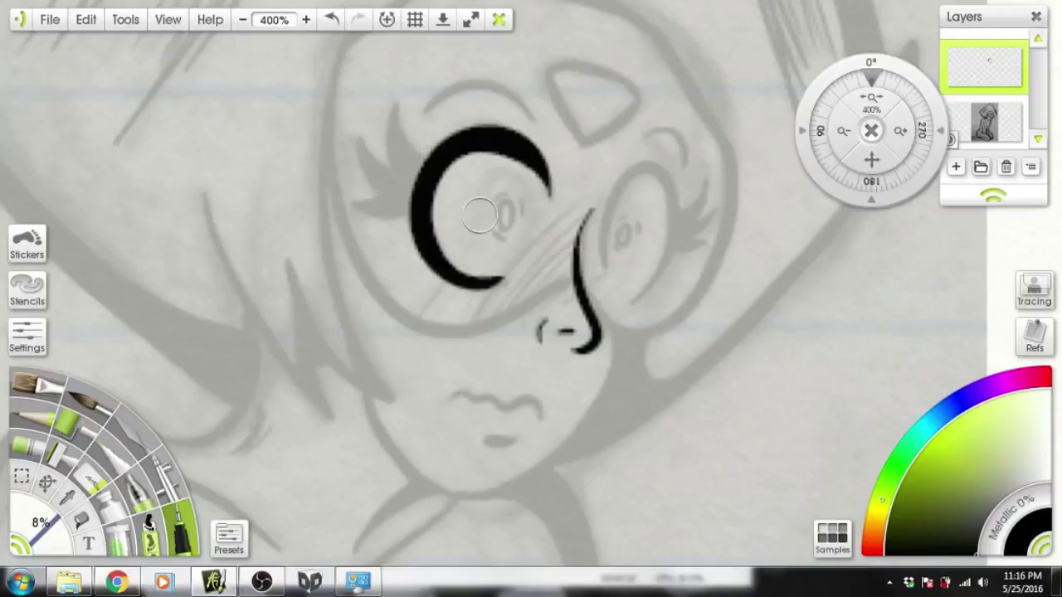
In ArtRage, ink the eyelash outlines of the larger eye and both eyebrows in black over the sketch
{"action": "left_click_drag", "start_coordinate": [395, 106], "coordinate": [355, 140]}
{"action": "left_click_drag", "start_coordinate": [348, 203], "coordinate": [411, 192]}
{"action": "left_click_drag", "start_coordinate": [428, 98], "coordinate": [539, 116]}
{"action": "left_click_drag", "start_coordinate": [649, 135], "coordinate": [685, 166]}
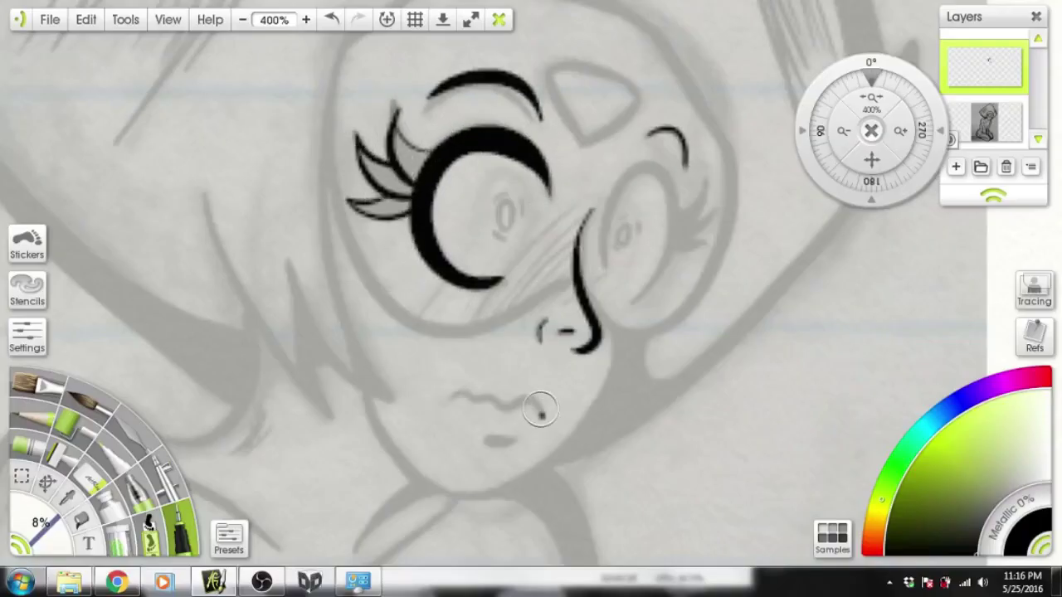
Fill the larger eye's lashes solid black and ink its pupil and the small marks around it
{"action": "left_click_drag", "start_coordinate": [436, 406], "coordinate": [544, 390]}
{"action": "left_click", "coordinate": [331, 19]}
{"action": "left_click_drag", "start_coordinate": [397, 106], "coordinate": [420, 163]}
{"action": "mouse_move", "coordinate": [507, 199]}
{"action": "left_mouse_down"}
{"action": "mouse_move", "coordinate": [502, 232]}
{"action": "mouse_move", "coordinate": [483, 244]}
{"action": "left_mouse_up"}
{"action": "mouse_move", "coordinate": [404, 160]}
{"action": "left_mouse_down"}
{"action": "mouse_move", "coordinate": [391, 206]}
{"action": "mouse_move", "coordinate": [365, 212]}
{"action": "left_mouse_up"}
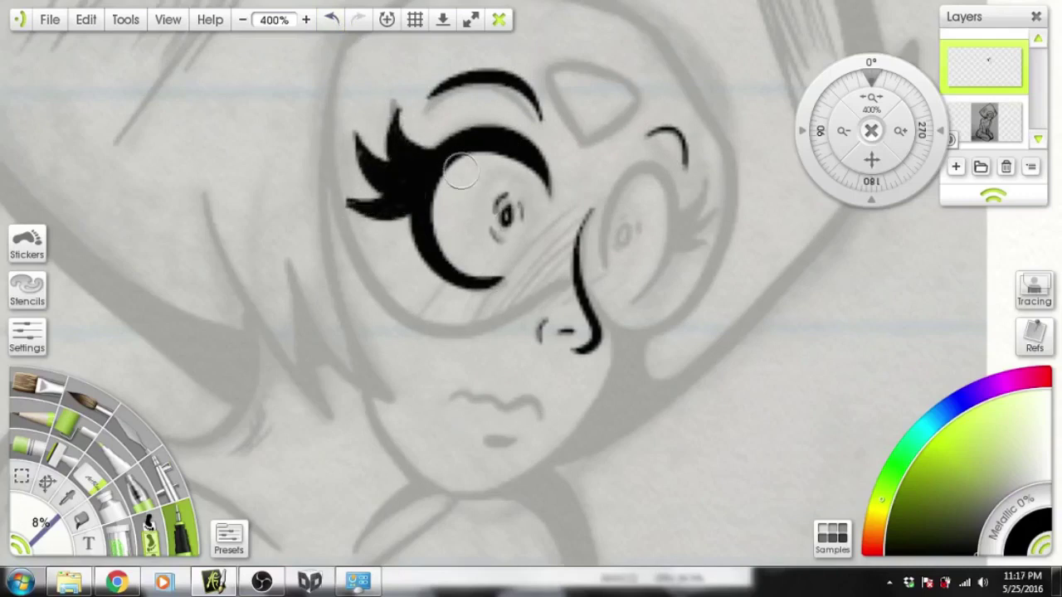
Ink the gem outline on the forehead, and the curved outline and pupil of the smaller eye
{"action": "mouse_move", "coordinate": [552, 79]}
{"action": "left_mouse_down"}
{"action": "mouse_move", "coordinate": [591, 139]}
{"action": "mouse_move", "coordinate": [581, 66]}
{"action": "mouse_move", "coordinate": [581, 133]}
{"action": "left_mouse_up"}
{"action": "scroll", "coordinate": [570, 301], "scroll_direction": "down", "scroll_amount": 2}
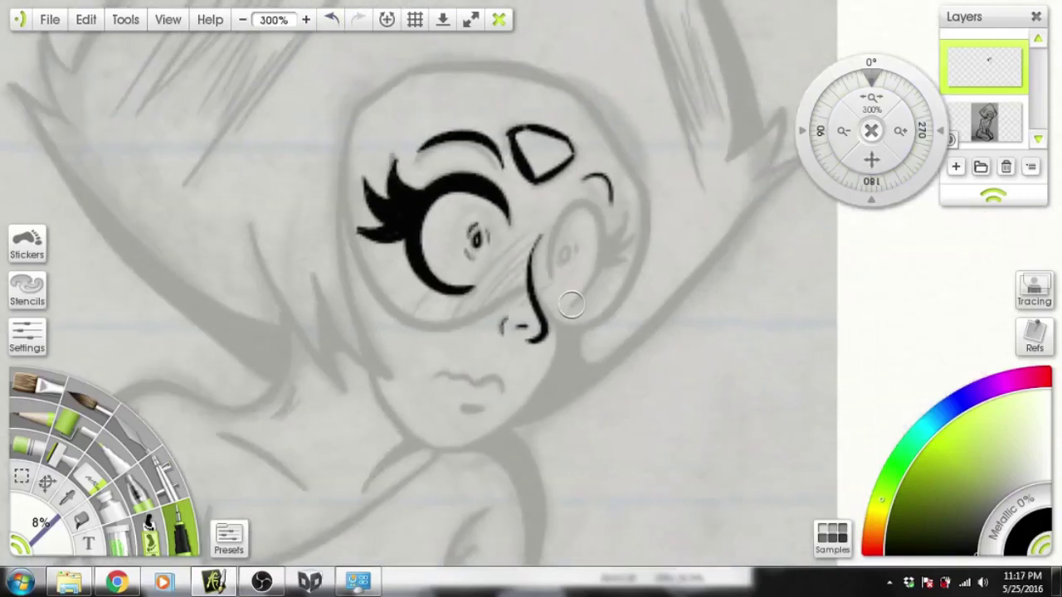
{"action": "left_click_drag", "start_coordinate": [569, 301], "coordinate": [554, 264]}
{"action": "left_click", "coordinate": [337, 19]}
{"action": "mouse_move", "coordinate": [594, 204]}
{"action": "left_mouse_down"}
{"action": "mouse_move", "coordinate": [550, 268]}
{"action": "mouse_move", "coordinate": [572, 303]}
{"action": "mouse_move", "coordinate": [618, 243]}
{"action": "left_mouse_up"}
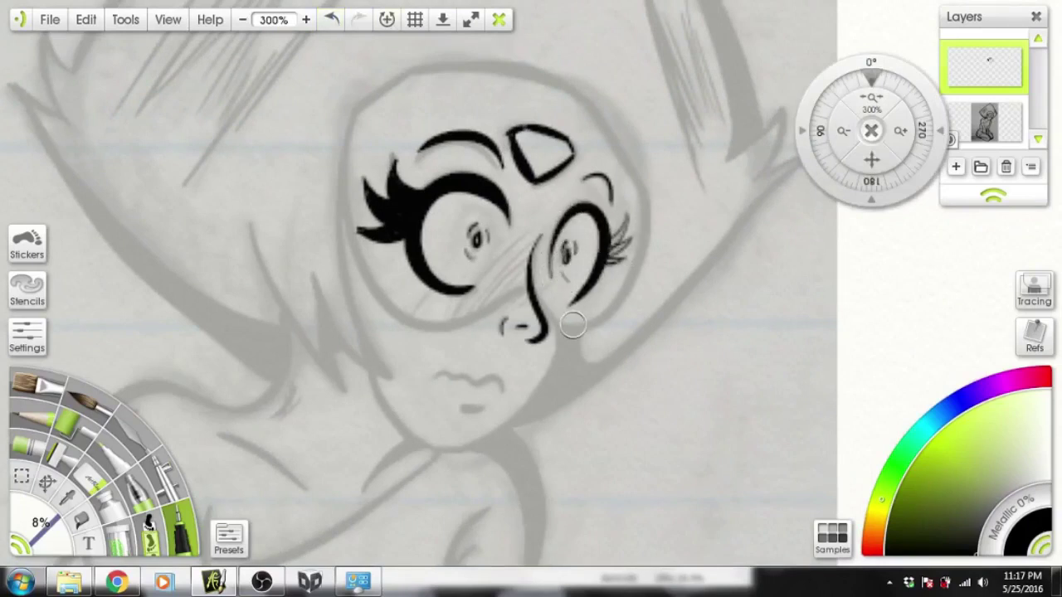
Ink the jaw and chin line, and the visor outline around both eyes and over the forehead
{"action": "left_click", "coordinate": [331, 18]}
{"action": "mouse_move", "coordinate": [573, 325]}
{"action": "left_mouse_down"}
{"action": "mouse_move", "coordinate": [502, 425]}
{"action": "mouse_move", "coordinate": [452, 438]}
{"action": "mouse_move", "coordinate": [359, 355]}
{"action": "left_mouse_up"}
{"action": "left_click_drag", "start_coordinate": [597, 102], "coordinate": [624, 264]}
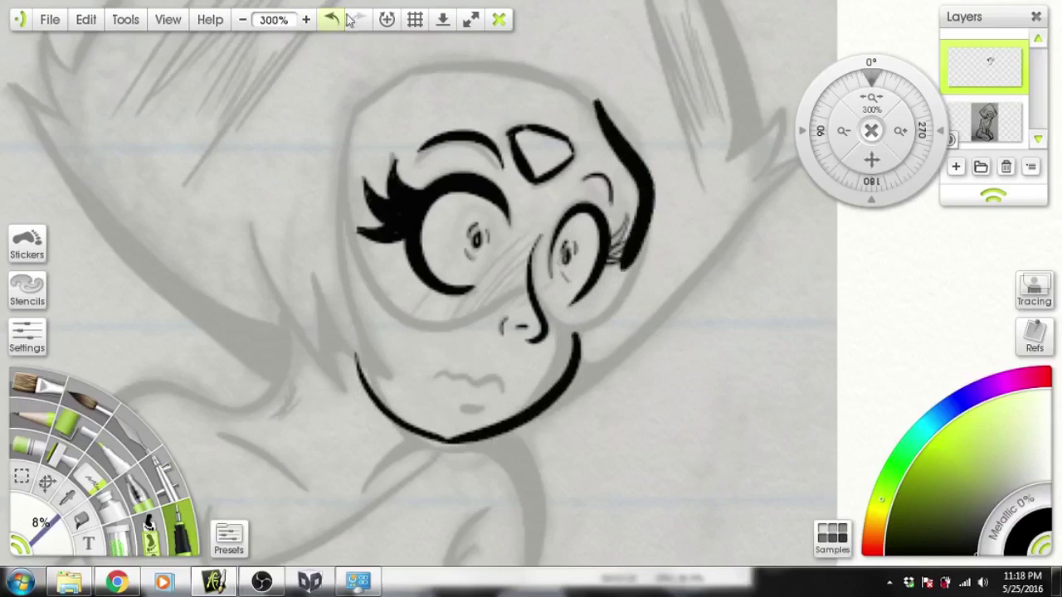
{"action": "left_click", "coordinate": [332, 19]}
{"action": "mouse_move", "coordinate": [414, 68]}
{"action": "left_mouse_down"}
{"action": "mouse_move", "coordinate": [655, 203]}
{"action": "mouse_move", "coordinate": [539, 330]}
{"action": "left_mouse_up"}
{"action": "key", "text": "ctrl+z"}
{"action": "mouse_move", "coordinate": [359, 116]}
{"action": "left_mouse_down"}
{"action": "mouse_move", "coordinate": [406, 309]}
{"action": "mouse_move", "coordinate": [493, 307]}
{"action": "mouse_move", "coordinate": [366, 270]}
{"action": "left_mouse_up"}
{"action": "key", "text": "ctrl+z"}
{"action": "mouse_move", "coordinate": [346, 193]}
{"action": "left_mouse_down"}
{"action": "mouse_move", "coordinate": [440, 322]}
{"action": "mouse_move", "coordinate": [540, 303]}
{"action": "left_mouse_up"}
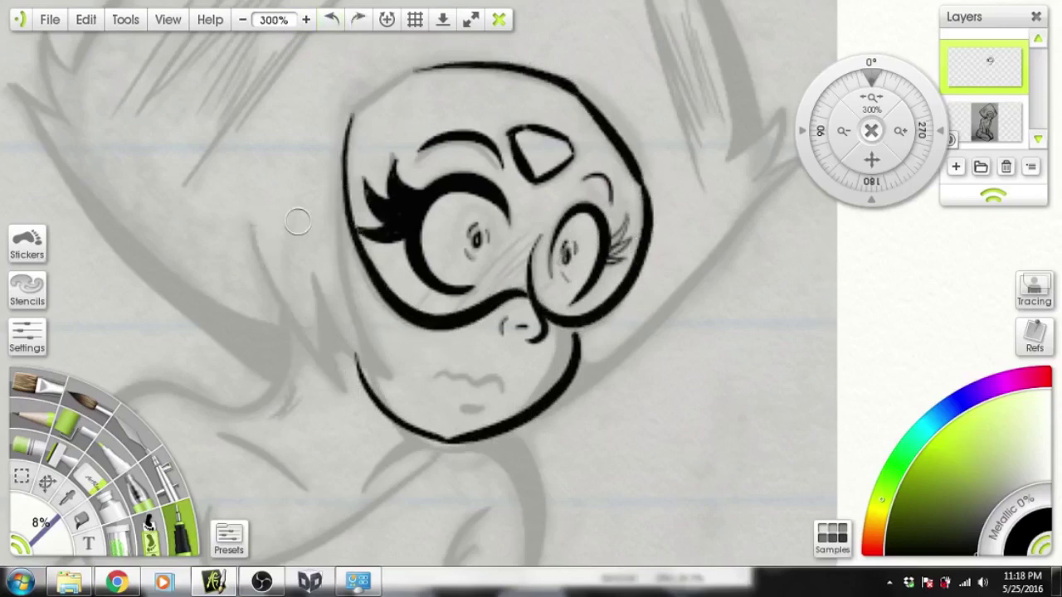
Ink the pointed hair locks beside the cheek, and add the mouth and the neck line below the chin
{"action": "left_click_drag", "start_coordinate": [249, 224], "coordinate": [347, 377]}
{"action": "left_click_drag", "start_coordinate": [317, 286], "coordinate": [358, 387]}
{"action": "key", "text": "ctrl+z"}
{"action": "left_click_drag", "start_coordinate": [339, 183], "coordinate": [395, 377]}
{"action": "mouse_move", "coordinate": [502, 389]}
{"action": "left_mouse_down"}
{"action": "mouse_move", "coordinate": [433, 377]}
{"action": "mouse_move", "coordinate": [480, 408]}
{"action": "left_mouse_up"}
{"action": "mouse_move", "coordinate": [419, 432]}
{"action": "left_mouse_down"}
{"action": "mouse_move", "coordinate": [359, 488]}
{"action": "mouse_move", "coordinate": [369, 477]}
{"action": "left_mouse_up"}
Ink the spiked hair tip and its lower edge down to the jaw, and fill the shadow beside the jaw solid black
{"action": "left_click_drag", "start_coordinate": [794, 110], "coordinate": [656, 196]}
{"action": "left_click_drag", "start_coordinate": [580, 241], "coordinate": [647, 197]}
{"action": "left_click_drag", "start_coordinate": [648, 199], "coordinate": [610, 271]}
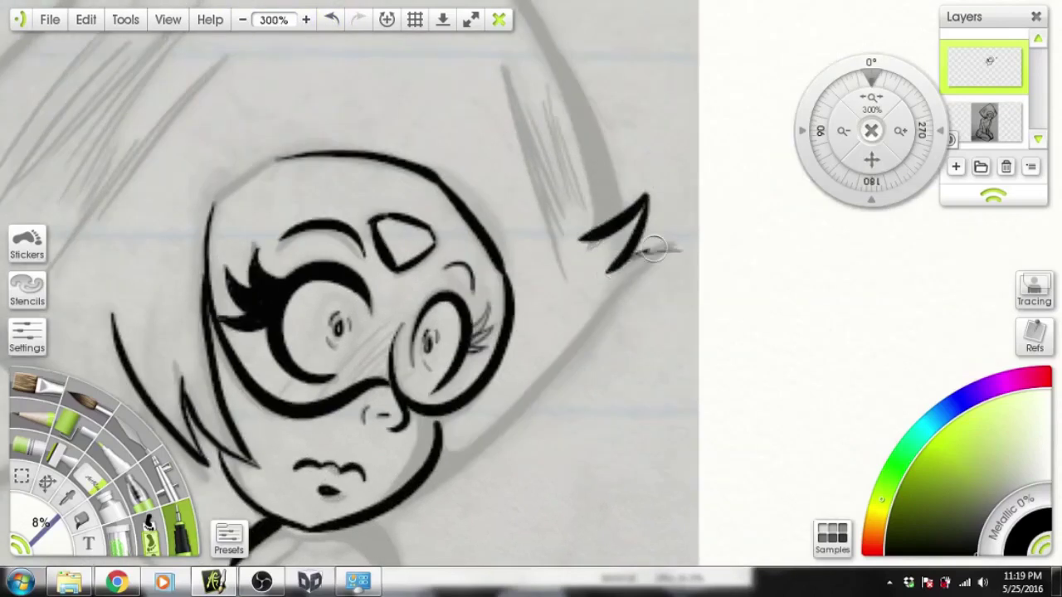
{"action": "left_click_drag", "start_coordinate": [679, 247], "coordinate": [444, 452]}
{"action": "left_click_drag", "start_coordinate": [444, 406], "coordinate": [434, 462]}
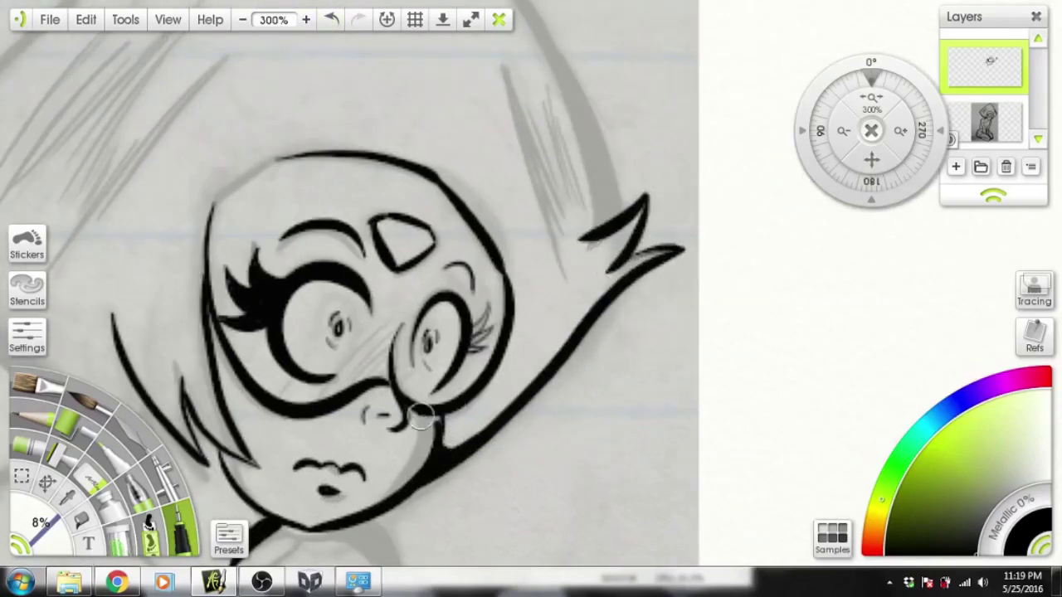
{"action": "mouse_move", "coordinate": [421, 417]}
{"action": "left_mouse_down"}
{"action": "mouse_move", "coordinate": [398, 484]}
{"action": "mouse_move", "coordinate": [424, 441]}
{"action": "left_mouse_up"}
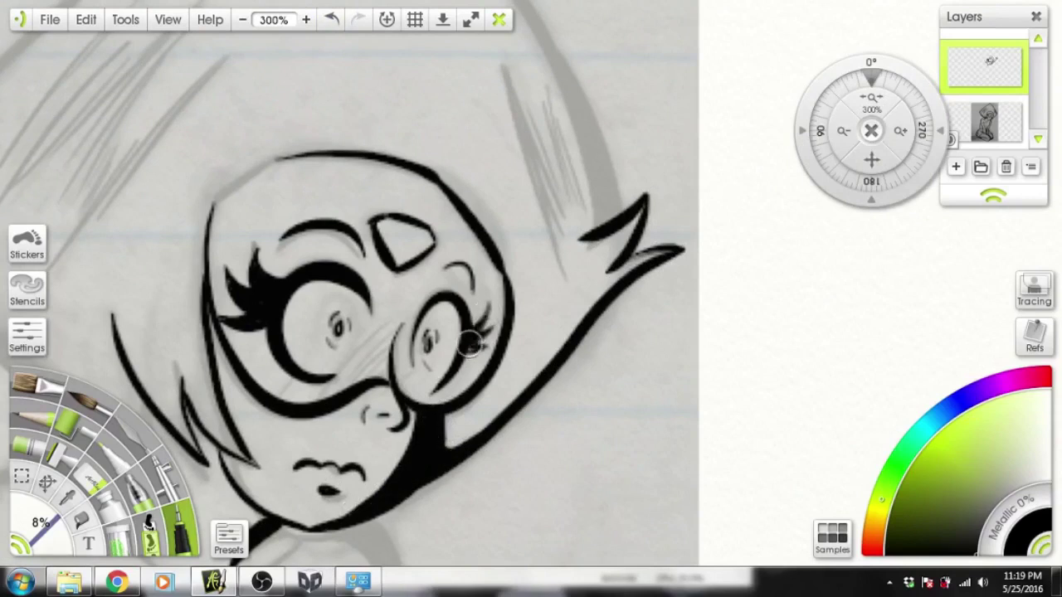
Hatch the slanted reflection lines across the visor and the shading strokes in the hair above the spiked tip
{"action": "left_click_drag", "start_coordinate": [381, 336], "coordinate": [320, 390]}
{"action": "left_click_drag", "start_coordinate": [439, 355], "coordinate": [399, 386]}
{"action": "left_click_drag", "start_coordinate": [500, 65], "coordinate": [521, 274]}
{"action": "left_click_drag", "start_coordinate": [522, 96], "coordinate": [573, 265]}
Ink the collarbone with the neck and shoulder curve, and the garment's slanted neckline across the chest
{"action": "left_click_drag", "start_coordinate": [845, 171], "coordinate": [870, 162]}
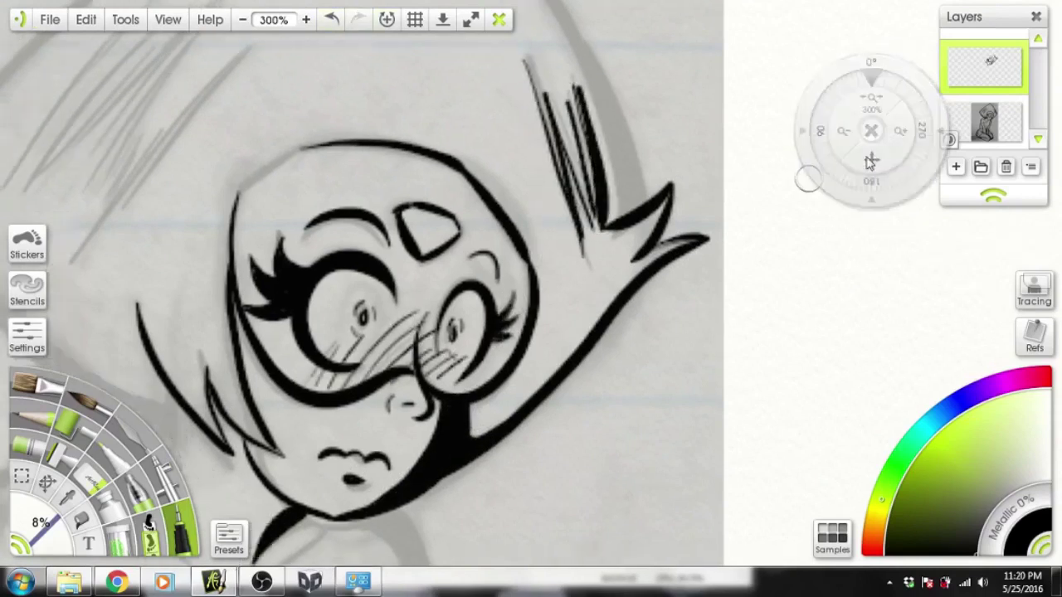
{"action": "left_click", "coordinate": [844, 130]}
{"action": "left_click_drag", "start_coordinate": [383, 314], "coordinate": [440, 349]}
{"action": "mouse_move", "coordinate": [436, 249]}
{"action": "left_mouse_down"}
{"action": "mouse_move", "coordinate": [370, 286]}
{"action": "mouse_move", "coordinate": [303, 398]}
{"action": "left_mouse_up"}
{"action": "left_click_drag", "start_coordinate": [535, 325], "coordinate": [291, 407]}
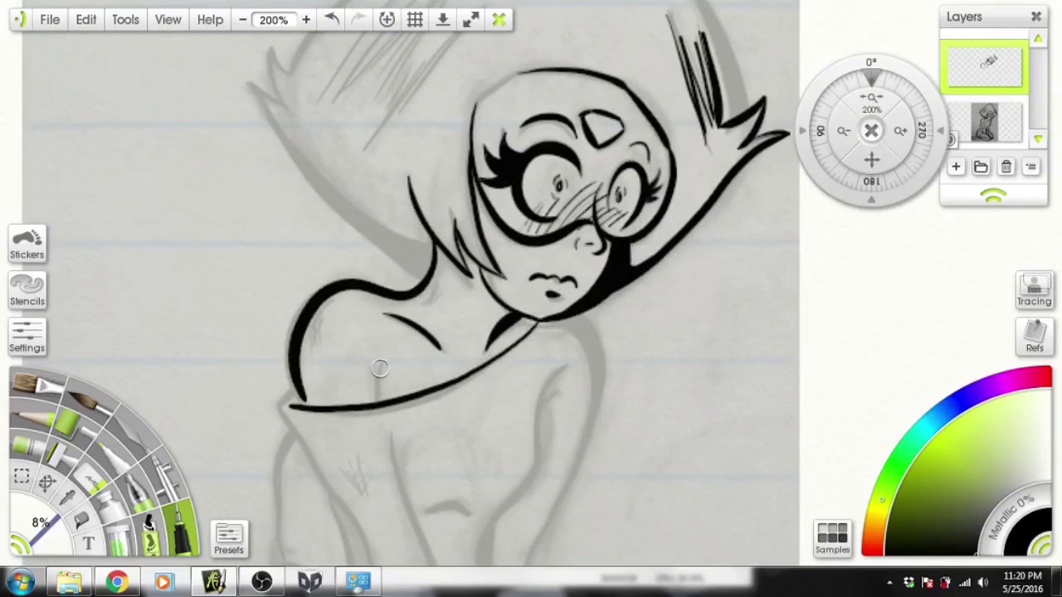
Ink the inner and outer lines of the upper arm below the chin, and hatch the opposite shoulder and garment creases
{"action": "left_click_drag", "start_coordinate": [539, 401], "coordinate": [496, 522]}
{"action": "left_click_drag", "start_coordinate": [561, 393], "coordinate": [542, 413]}
{"action": "mouse_move", "coordinate": [563, 502]}
{"action": "left_mouse_down"}
{"action": "mouse_move", "coordinate": [581, 316]}
{"action": "mouse_move", "coordinate": [604, 388]}
{"action": "left_mouse_up"}
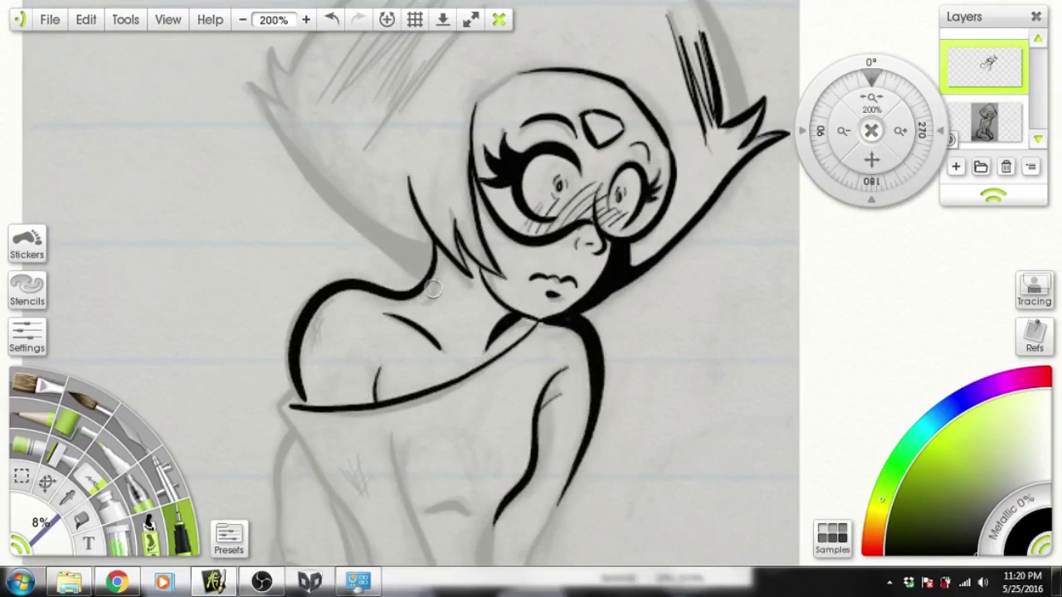
{"action": "left_click_drag", "start_coordinate": [335, 303], "coordinate": [309, 364]}
{"action": "left_click_drag", "start_coordinate": [371, 449], "coordinate": [348, 499]}
Hatch long slanted shading strokes in the large hair area above the bare shoulder
{"action": "left_click_drag", "start_coordinate": [872, 160], "coordinate": [796, 368]}
{"action": "left_click_drag", "start_coordinate": [390, 176], "coordinate": [286, 365]}
{"action": "left_click_drag", "start_coordinate": [428, 204], "coordinate": [316, 328]}
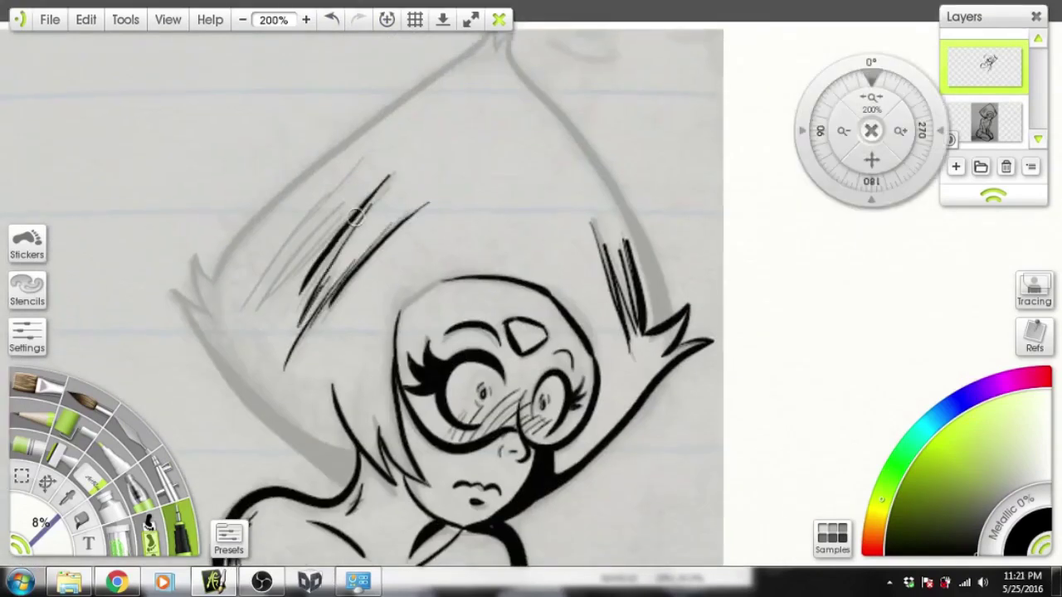
{"action": "left_click_drag", "start_coordinate": [357, 166], "coordinate": [232, 336]}
Ink the outer hair outline from the neck around the side spikes and peak, and extend the visor's upper corner
{"action": "mouse_move", "coordinate": [195, 260]}
{"action": "left_mouse_down"}
{"action": "mouse_move", "coordinate": [177, 292]}
{"action": "mouse_move", "coordinate": [348, 477]}
{"action": "left_mouse_up"}
{"action": "mouse_move", "coordinate": [307, 440]}
{"action": "left_mouse_down"}
{"action": "mouse_move", "coordinate": [365, 458]}
{"action": "mouse_move", "coordinate": [314, 445]}
{"action": "left_mouse_up"}
{"action": "left_click_drag", "start_coordinate": [433, 282], "coordinate": [382, 419]}
{"action": "mouse_move", "coordinate": [440, 198]}
{"action": "left_mouse_down"}
{"action": "mouse_move", "coordinate": [510, 261]}
{"action": "mouse_move", "coordinate": [614, 465]}
{"action": "left_mouse_up"}
{"action": "key", "text": "ctrl+z"}
{"action": "left_click_drag", "start_coordinate": [871, 160], "coordinate": [954, 111]}
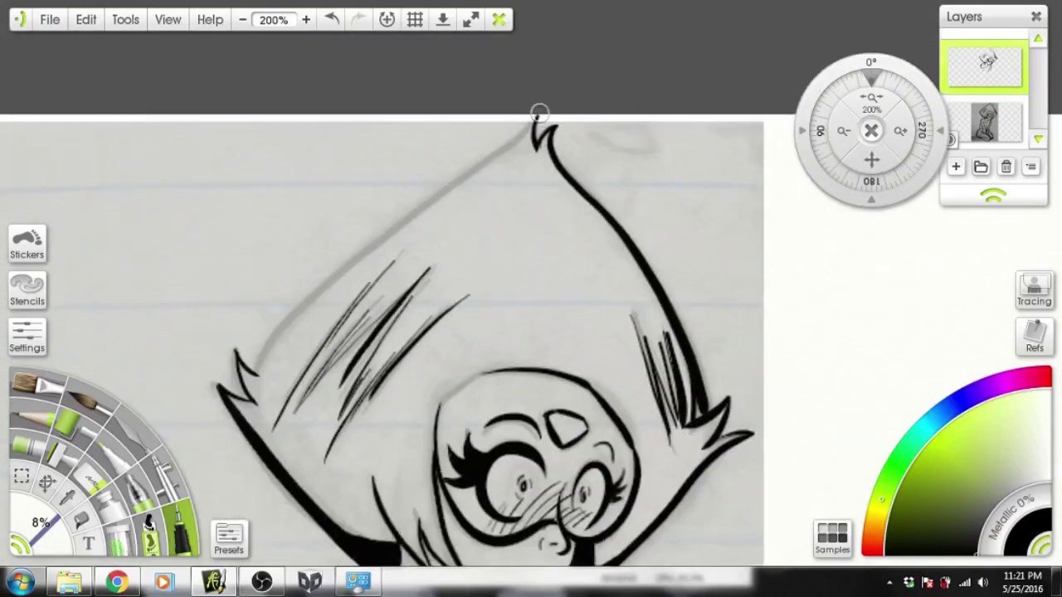
{"action": "mouse_move", "coordinate": [540, 114]}
{"action": "left_mouse_down"}
{"action": "mouse_move", "coordinate": [285, 308]}
{"action": "mouse_move", "coordinate": [253, 385]}
{"action": "left_mouse_up"}
{"action": "left_click_drag", "start_coordinate": [871, 160], "coordinate": [899, 20]}
{"action": "left_click_drag", "start_coordinate": [448, 241], "coordinate": [437, 328]}
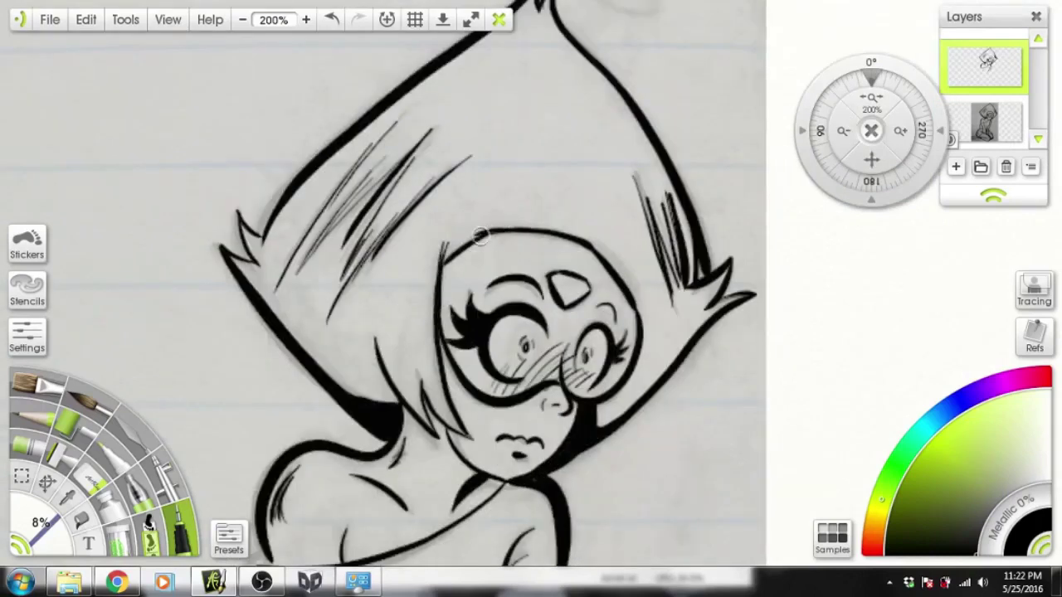
Ink the short curved mark on the torso, and the garment lines running down from the neckline corner and chest
{"action": "left_click_drag", "start_coordinate": [871, 160], "coordinate": [913, 10]}
{"action": "left_click_drag", "start_coordinate": [486, 299], "coordinate": [521, 309]}
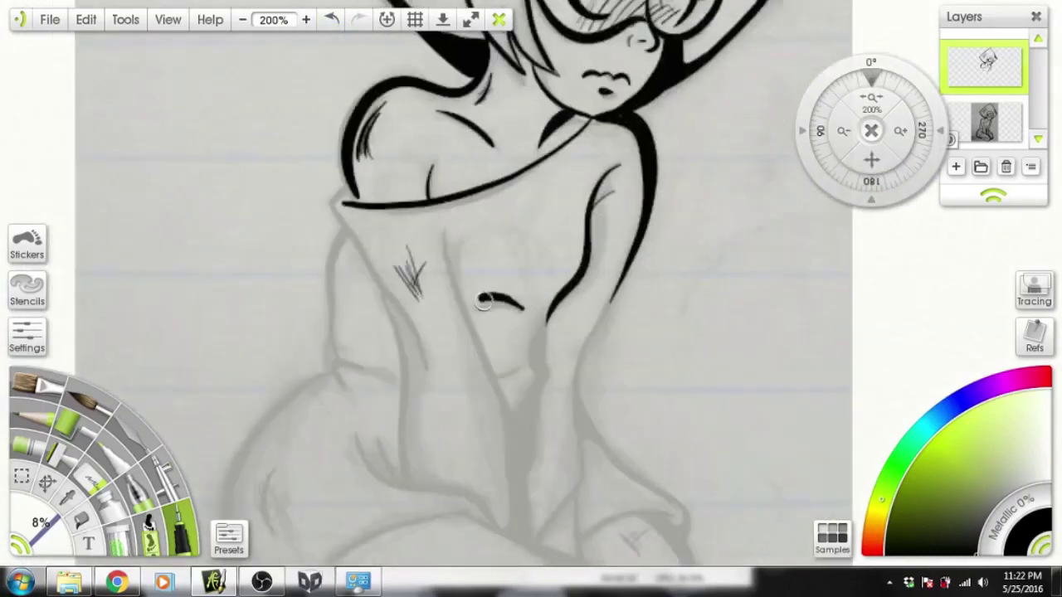
{"action": "left_click_drag", "start_coordinate": [338, 201], "coordinate": [435, 377]}
{"action": "left_click", "coordinate": [331, 19]}
{"action": "left_click_drag", "start_coordinate": [446, 232], "coordinate": [524, 541]}
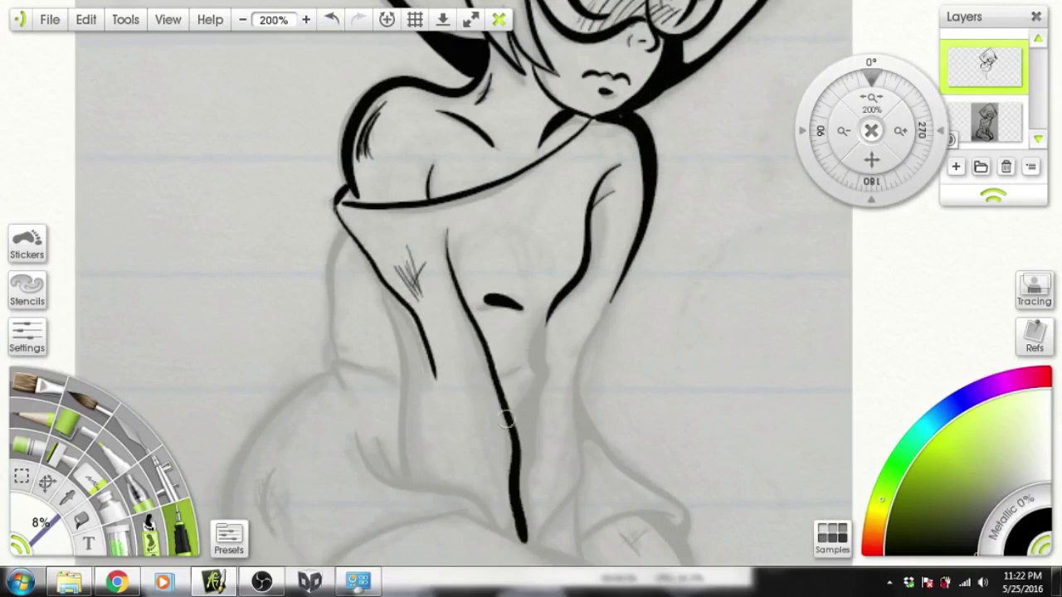
Ink the outlines of both arms down to the lap and the back contour behind the sleeve
{"action": "left_click_drag", "start_coordinate": [470, 315], "coordinate": [496, 501]}
{"action": "left_click_drag", "start_coordinate": [384, 287], "coordinate": [415, 483]}
{"action": "mouse_move", "coordinate": [546, 312]}
{"action": "left_mouse_down"}
{"action": "mouse_move", "coordinate": [521, 413]}
{"action": "mouse_move", "coordinate": [508, 415]}
{"action": "left_mouse_up"}
{"action": "left_click_drag", "start_coordinate": [614, 296], "coordinate": [543, 539]}
{"action": "left_click_drag", "start_coordinate": [333, 344], "coordinate": [342, 222]}
Ink the fold line across the lap beneath the arms, and hatch the creases at the waist and hip
{"action": "left_click_drag", "start_coordinate": [872, 160], "coordinate": [904, 50]}
{"action": "left_click_drag", "start_coordinate": [411, 249], "coordinate": [573, 352]}
{"action": "left_click_drag", "start_coordinate": [433, 257], "coordinate": [461, 297]}
{"action": "left_click_drag", "start_coordinate": [334, 305], "coordinate": [332, 355]}
Ink the hip curve and near thigh with its knee, and outline the folded lower leg beneath it
{"action": "mouse_move", "coordinate": [390, 190]}
{"action": "left_mouse_down"}
{"action": "mouse_move", "coordinate": [292, 280]}
{"action": "mouse_move", "coordinate": [413, 450]}
{"action": "mouse_move", "coordinate": [523, 326]}
{"action": "mouse_move", "coordinate": [610, 541]}
{"action": "left_mouse_up"}
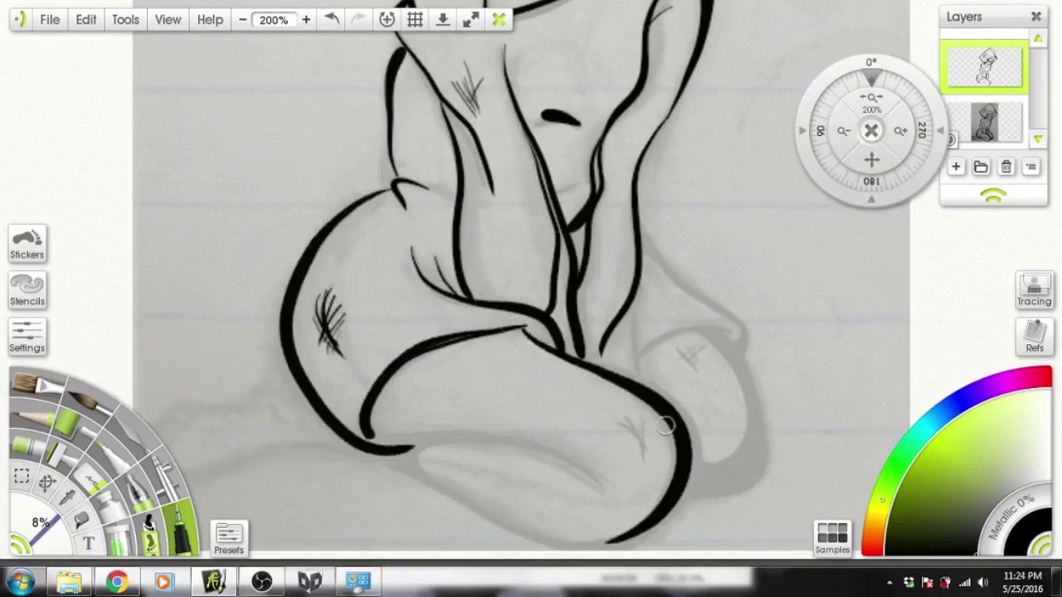
{"action": "mouse_move", "coordinate": [603, 488]}
{"action": "left_mouse_down"}
{"action": "mouse_move", "coordinate": [403, 433]}
{"action": "mouse_move", "coordinate": [601, 490]}
{"action": "left_mouse_up"}
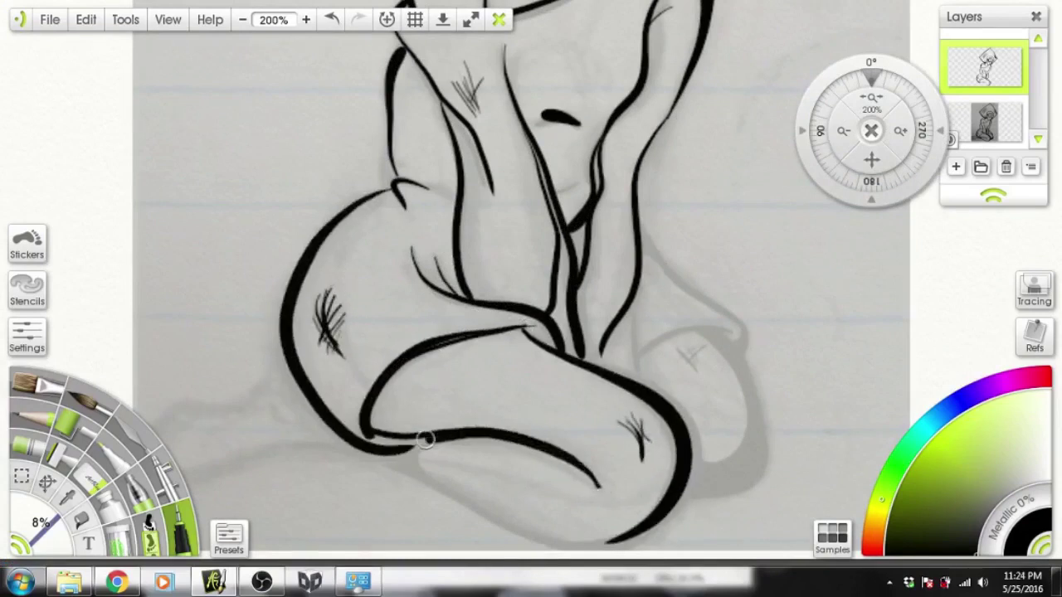
{"action": "mouse_move", "coordinate": [415, 452]}
{"action": "left_mouse_down"}
{"action": "mouse_move", "coordinate": [573, 551]}
{"action": "mouse_move", "coordinate": [655, 506]}
{"action": "left_mouse_up"}
Ink the garment edge and hem beside the far arm, and outline the far knee with crease strokes
{"action": "mouse_move", "coordinate": [636, 334]}
{"action": "left_mouse_down"}
{"action": "mouse_move", "coordinate": [507, 230]}
{"action": "mouse_move", "coordinate": [511, 253]}
{"action": "left_mouse_up"}
{"action": "left_click_drag", "start_coordinate": [503, 108], "coordinate": [614, 239]}
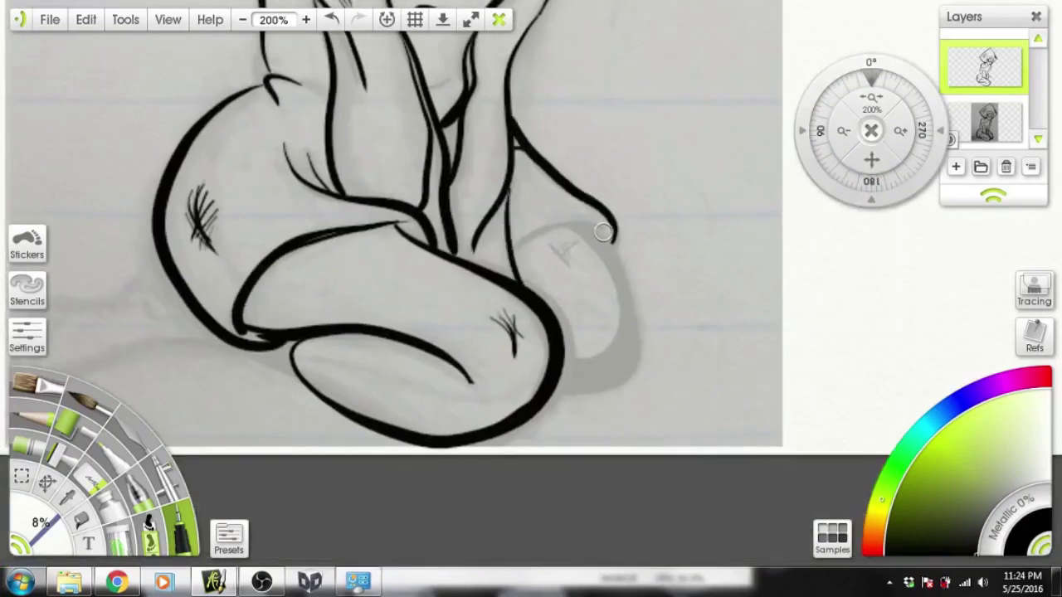
{"action": "left_click_drag", "start_coordinate": [513, 250], "coordinate": [614, 231]}
{"action": "mouse_move", "coordinate": [555, 270]}
{"action": "left_mouse_down"}
{"action": "mouse_move", "coordinate": [564, 245]}
{"action": "mouse_move", "coordinate": [563, 267]}
{"action": "left_mouse_up"}
{"action": "left_click_drag", "start_coordinate": [581, 234], "coordinate": [588, 352]}
{"action": "left_click_drag", "start_coordinate": [613, 241], "coordinate": [550, 374]}
Darken the crease at the top of the arm, and fill the gap between the two forearms solid black
{"action": "scroll", "coordinate": [830, 438], "scroll_direction": "up", "scroll_amount": 10}
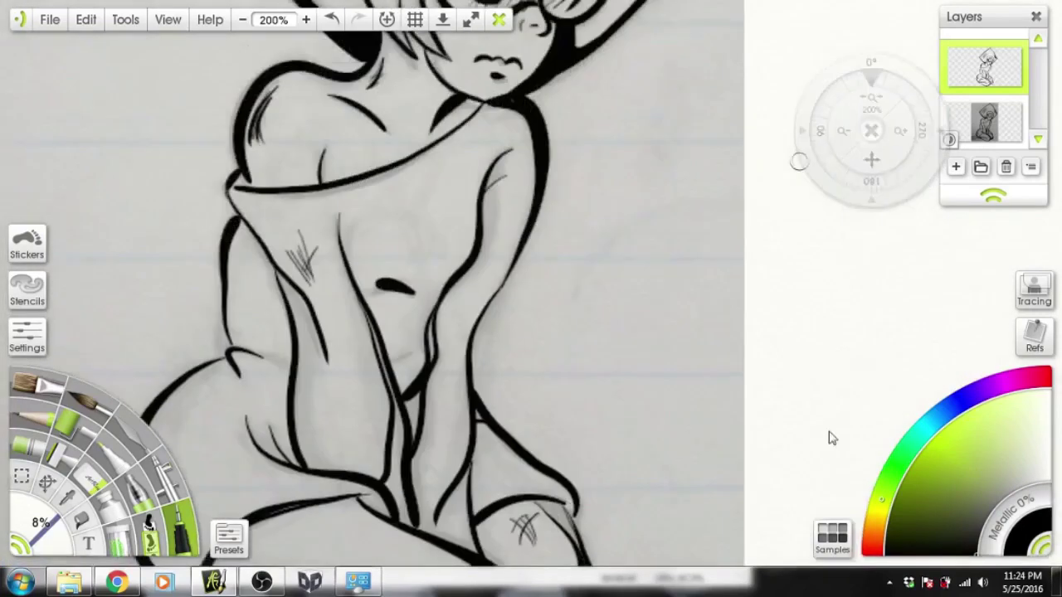
{"action": "scroll", "coordinate": [584, 97], "scroll_direction": "up", "scroll_amount": 2}
{"action": "left_click_drag", "start_coordinate": [584, 98], "coordinate": [552, 133]}
{"action": "scroll", "coordinate": [488, 330], "scroll_direction": "down", "scroll_amount": 2}
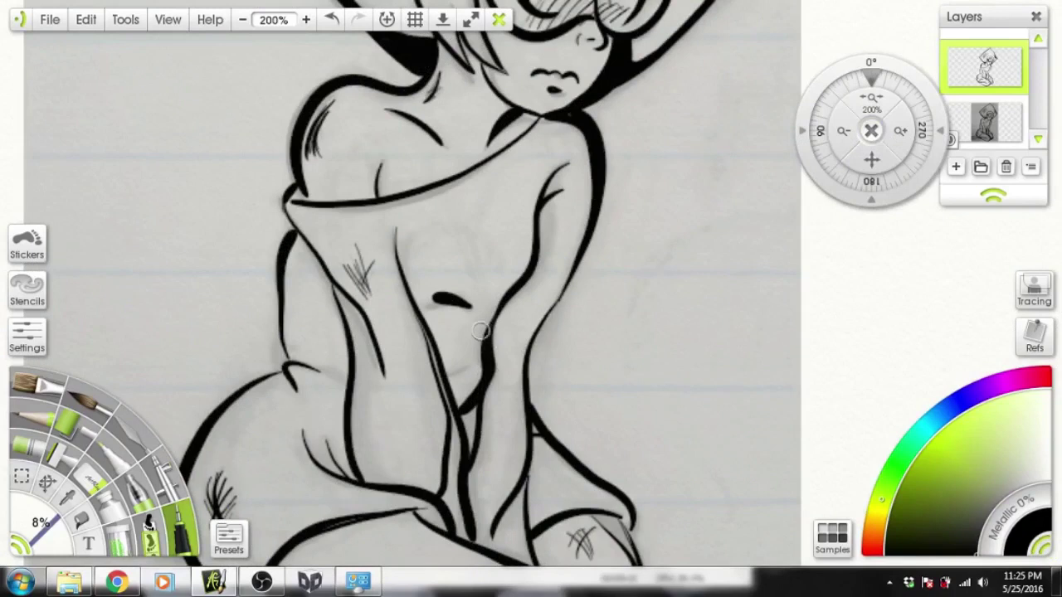
{"action": "left_click_drag", "start_coordinate": [420, 317], "coordinate": [456, 488]}
{"action": "left_click_drag", "start_coordinate": [480, 390], "coordinate": [465, 453]}
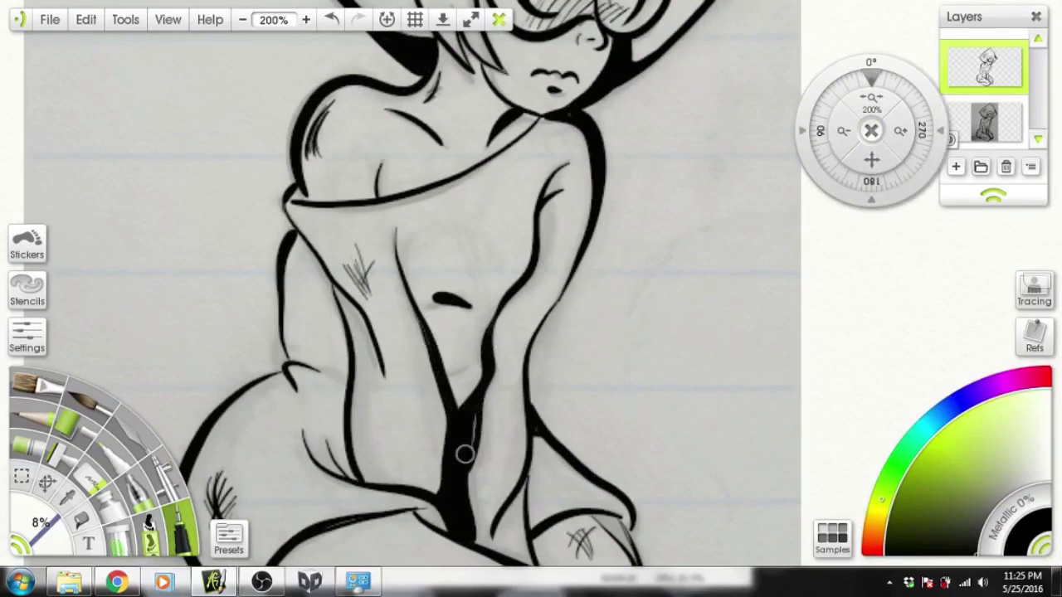
{"action": "left_click_drag", "start_coordinate": [336, 292], "coordinate": [459, 98]}
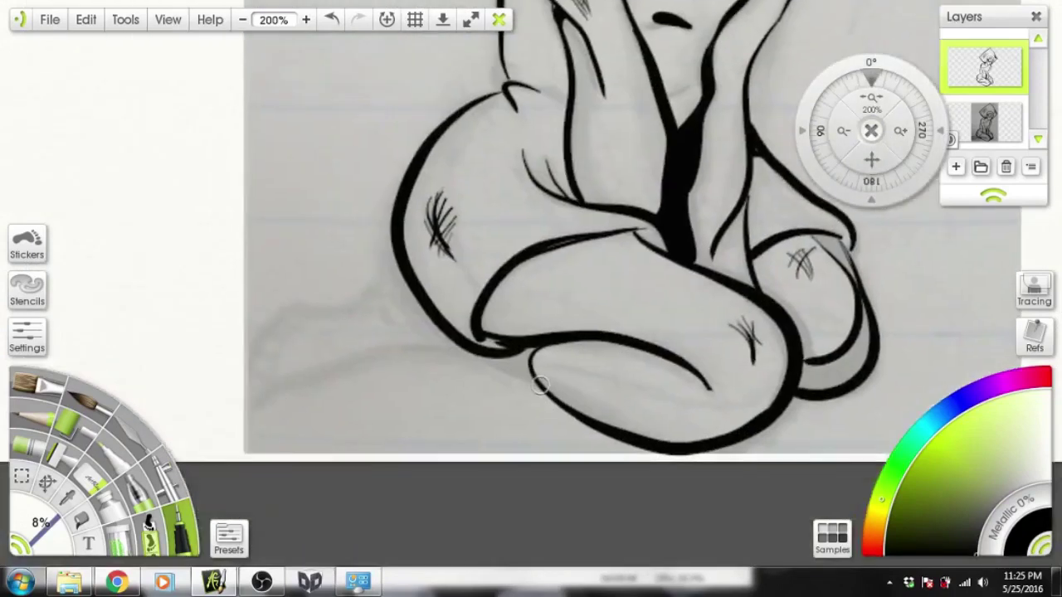